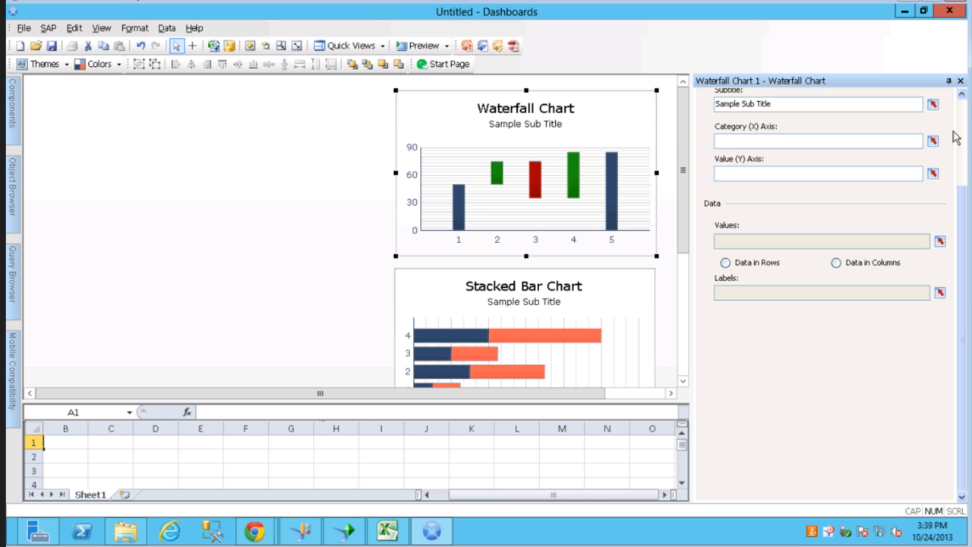
Review the waterfall chart's layout, series, axes and text appearance settings.
click(963, 124)
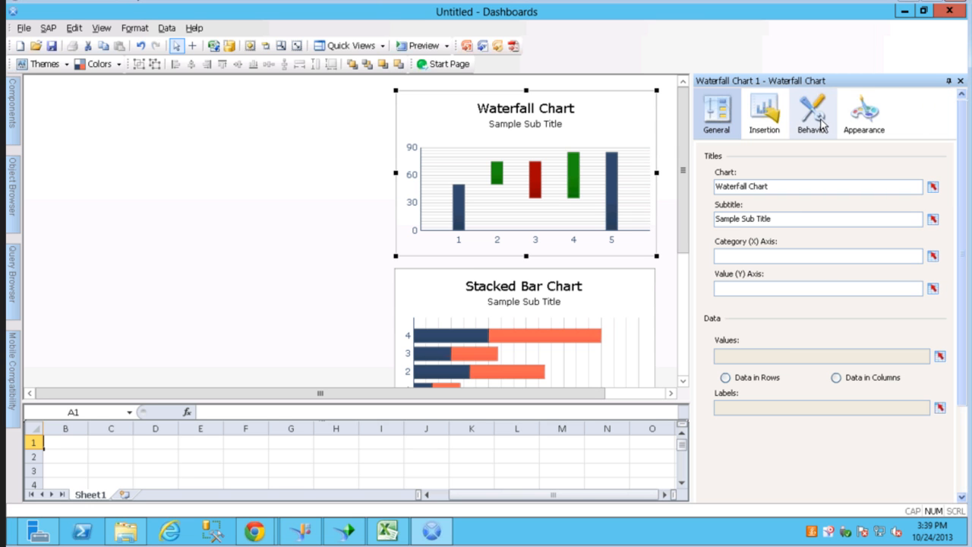
click(854, 122)
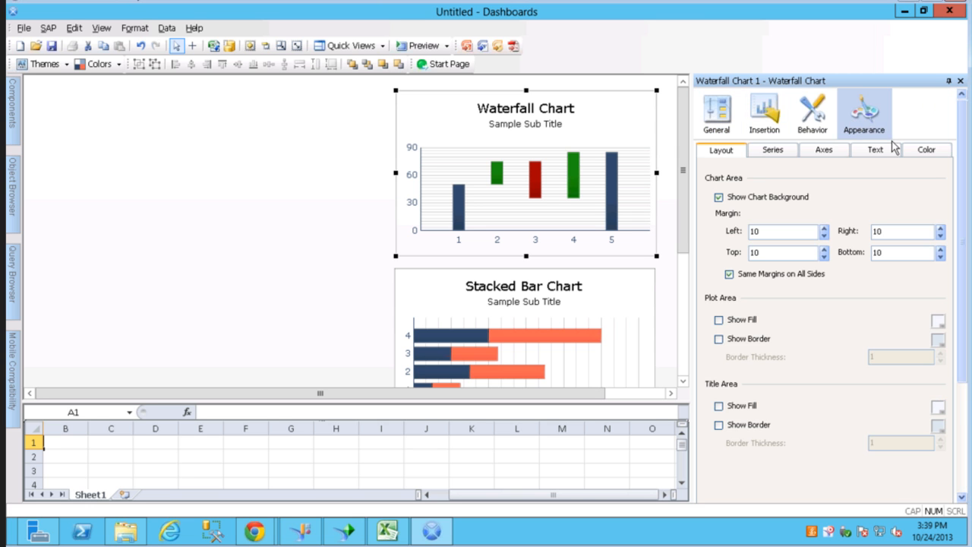
mouse_move(960, 142)
mouse_down()
mouse_move(964, 215)
mouse_move(960, 106)
mouse_up()
click(795, 156)
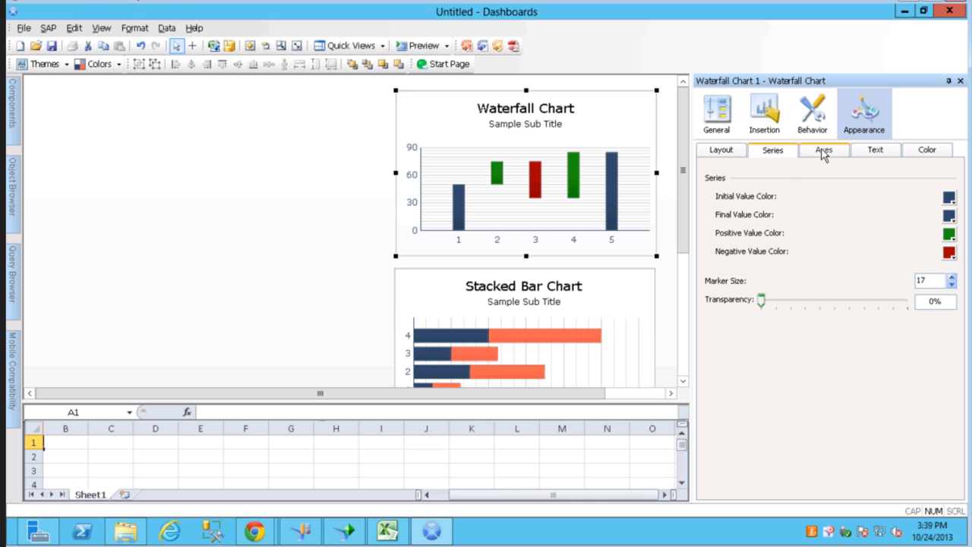
click(834, 151)
click(877, 149)
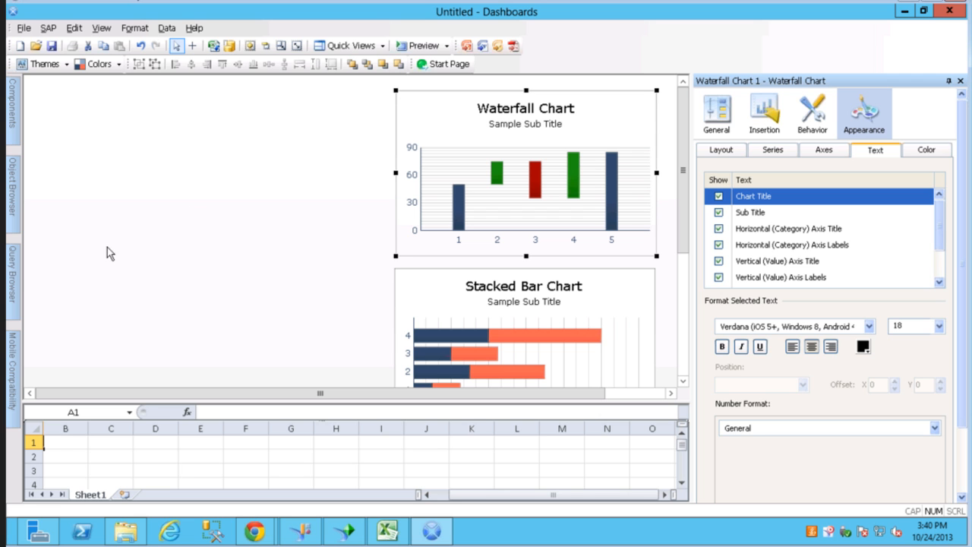
Start a new query, log on to BusinessObjects Enterprise with the account password, and choose Universe as the data source.
mouse_move(16, 274)
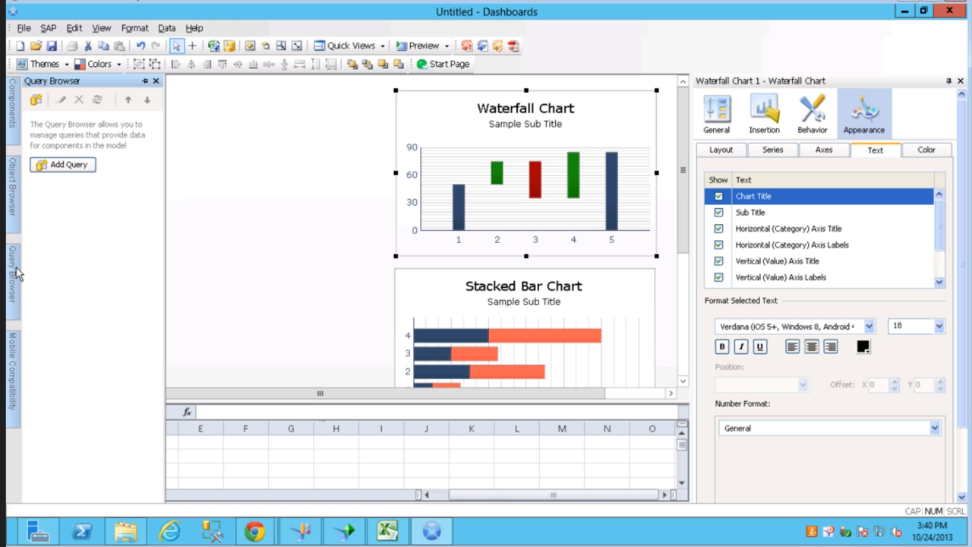
click(69, 165)
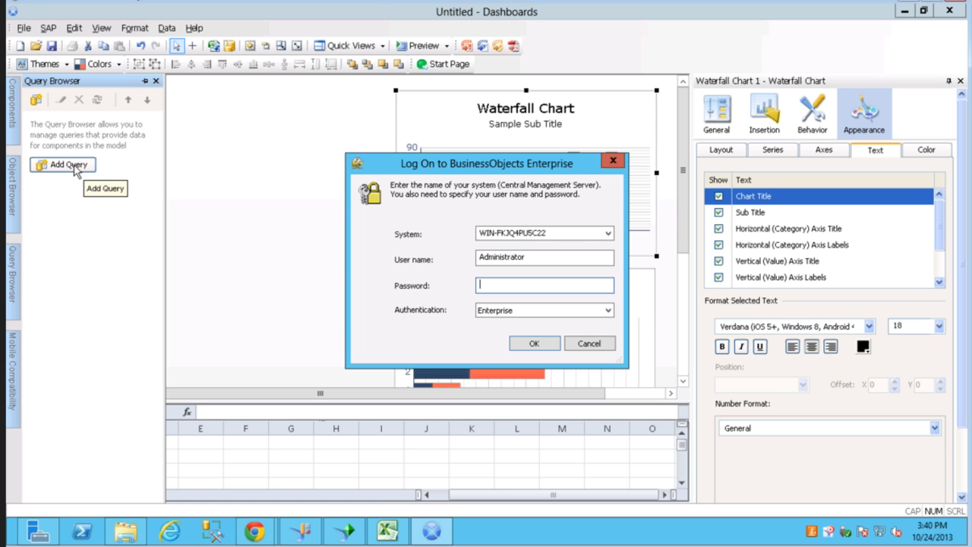
text(•••••••••••)
click(527, 343)
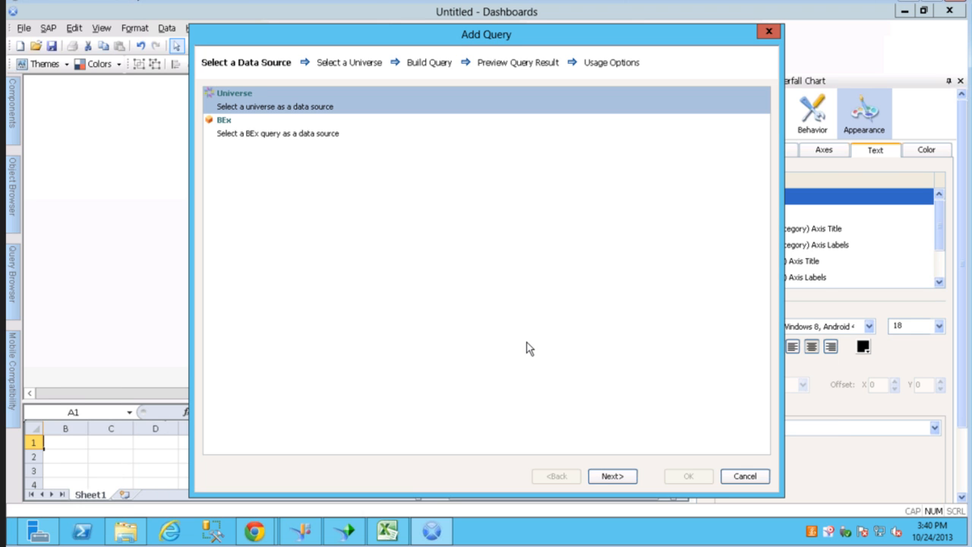
click(613, 477)
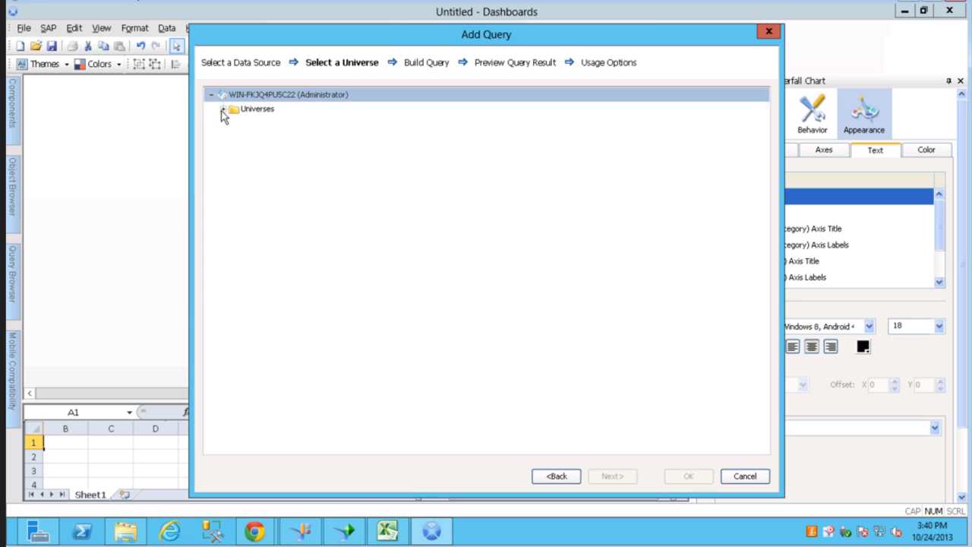
Try to build the query on eFashion.unx from the webi universes folder.
click(223, 110)
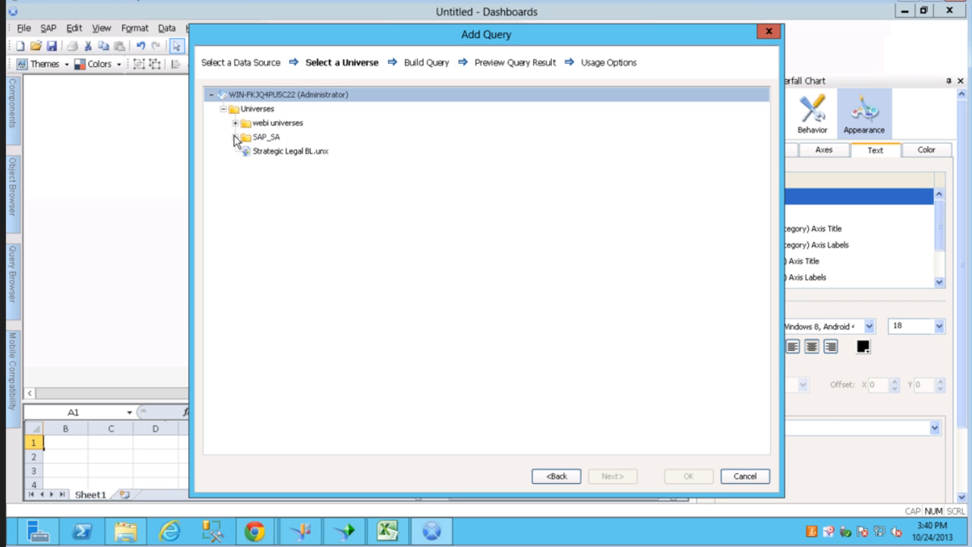
click(235, 123)
click(284, 137)
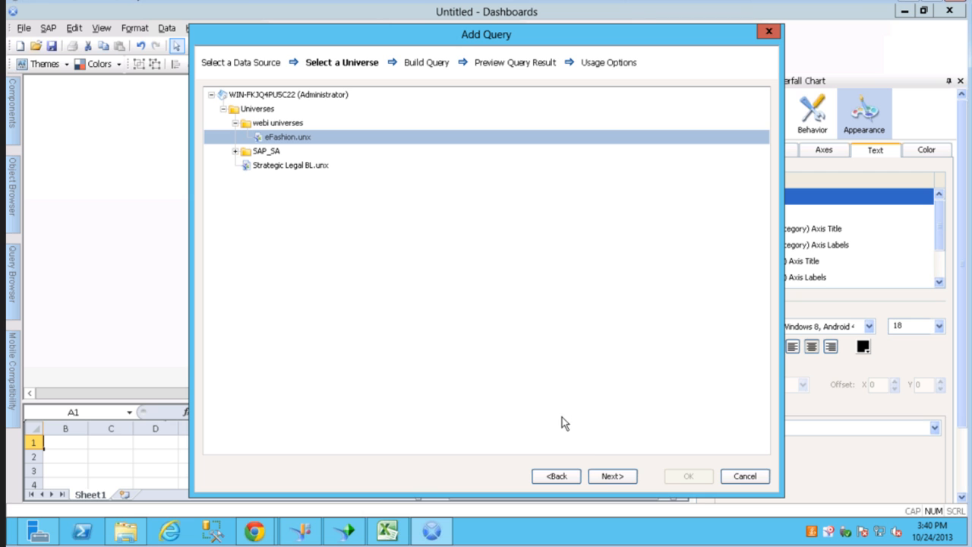
click(610, 477)
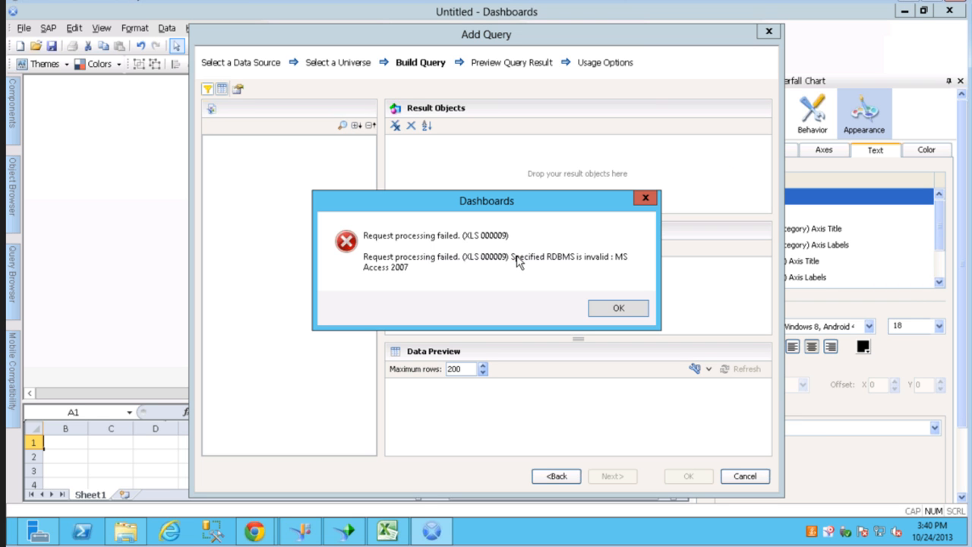
click(609, 305)
click(555, 476)
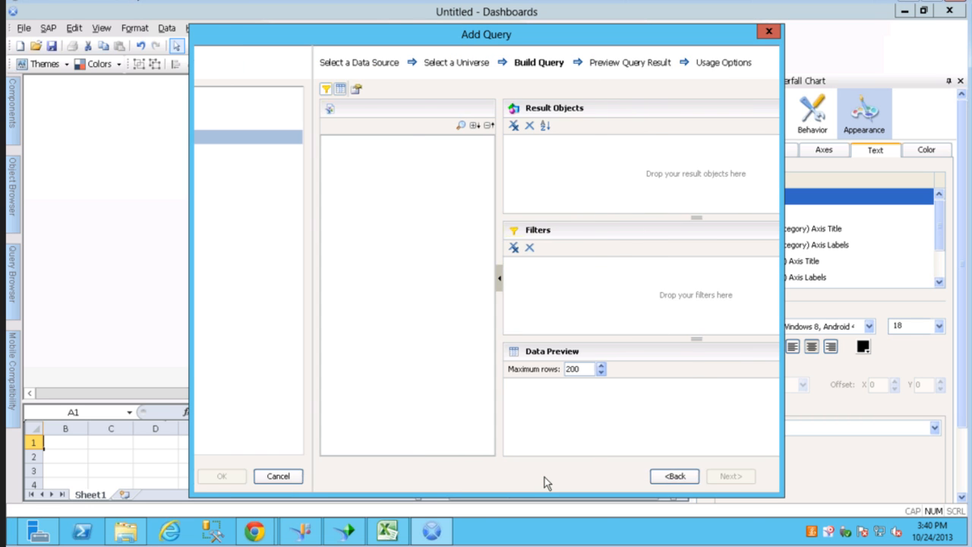
Base the query on Strategic Legal BL.unx and add Employee First, Employee Last and Hours as result objects.
click(281, 166)
click(618, 477)
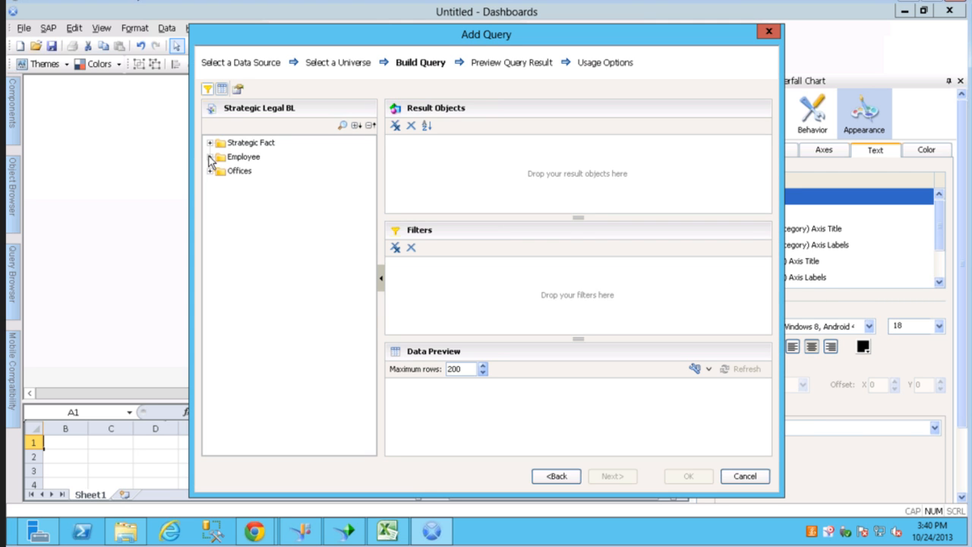
click(209, 157)
click(272, 177)
drag(266, 188, 538, 156)
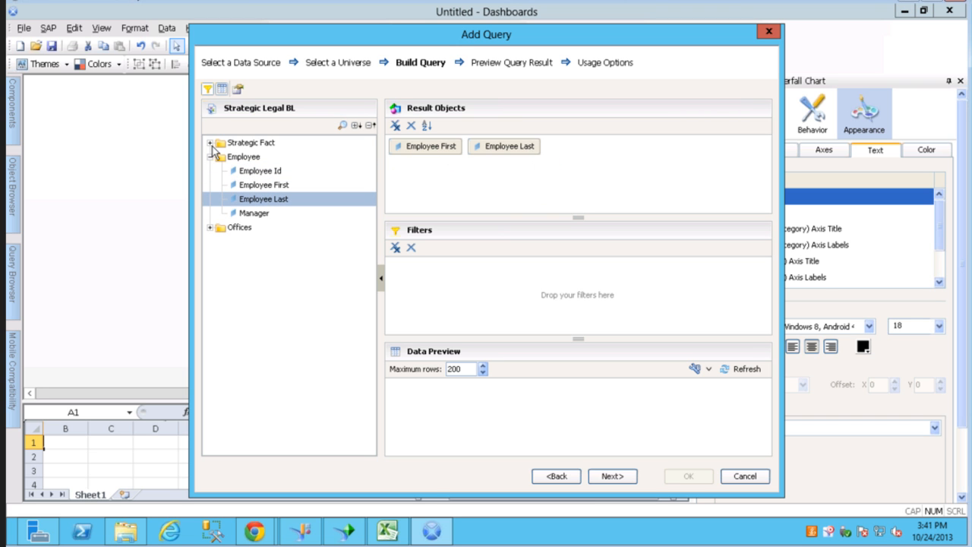
click(210, 143)
drag(370, 282, 368, 388)
drag(249, 341, 596, 149)
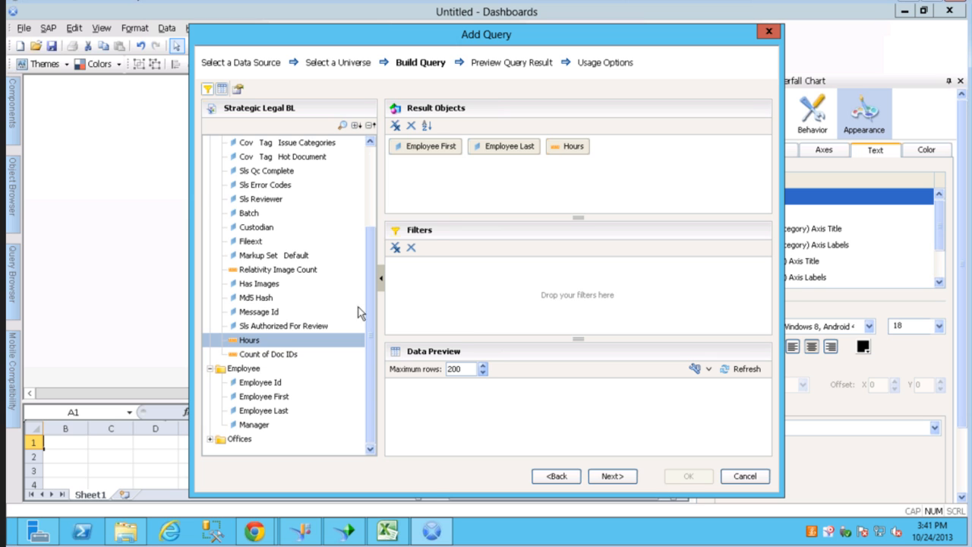
Add an Employee Last filter to the query and pick one employee's last name from the list of values.
drag(504, 146, 415, 294)
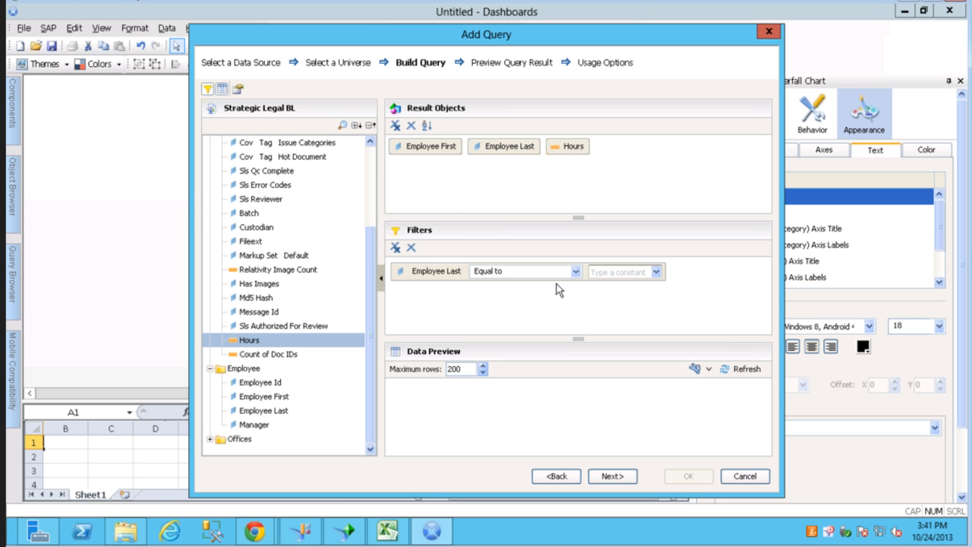
click(656, 272)
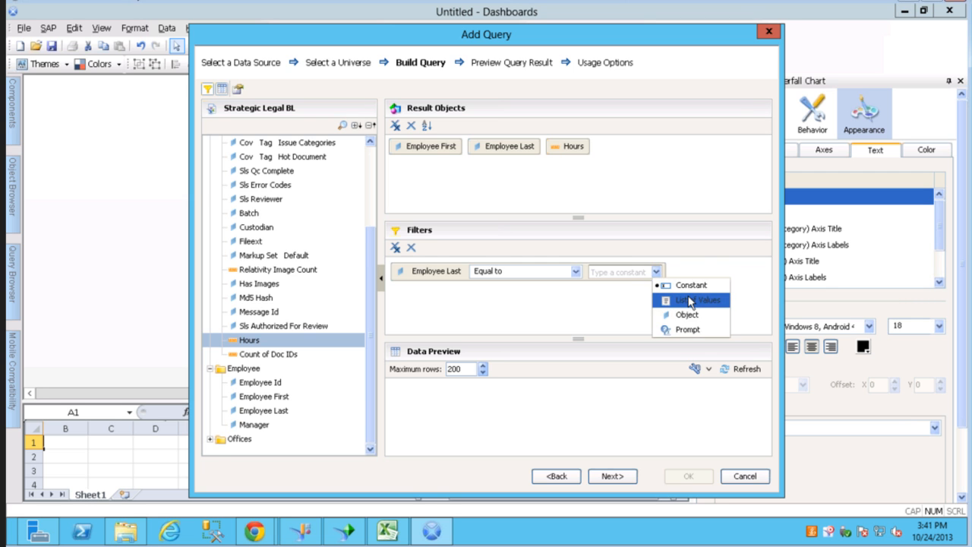
click(690, 300)
click(266, 167)
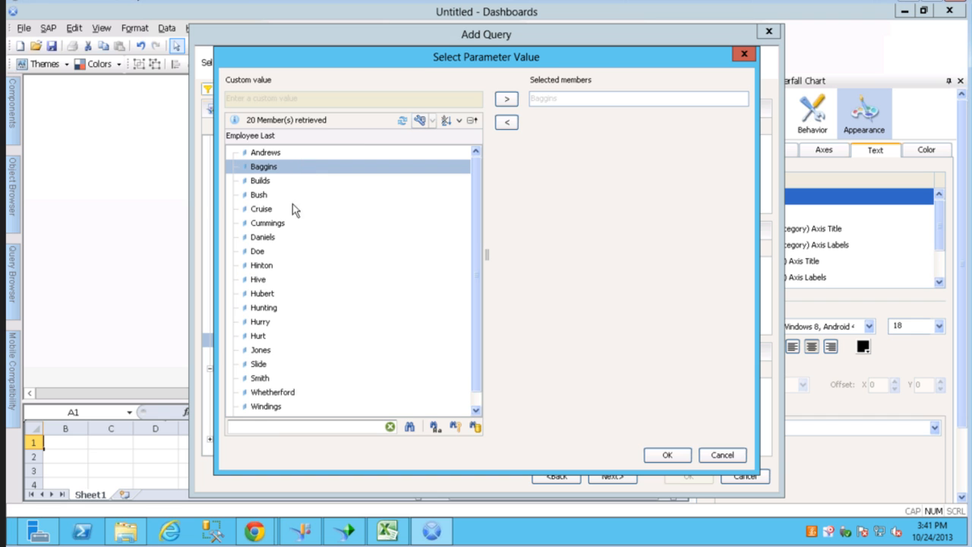
click(684, 455)
Set the Employee Last filter's operator to In list.
click(575, 271)
click(578, 344)
click(578, 343)
click(517, 334)
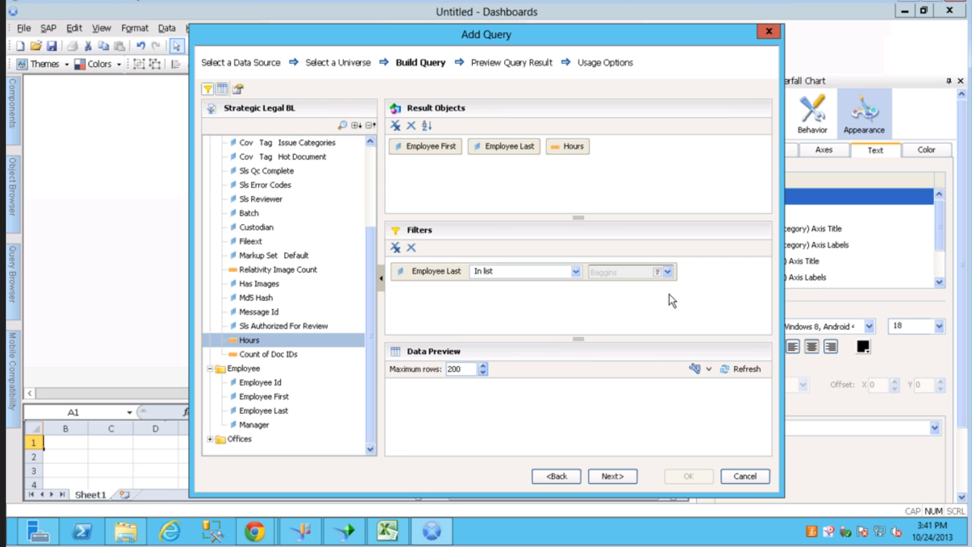
click(667, 273)
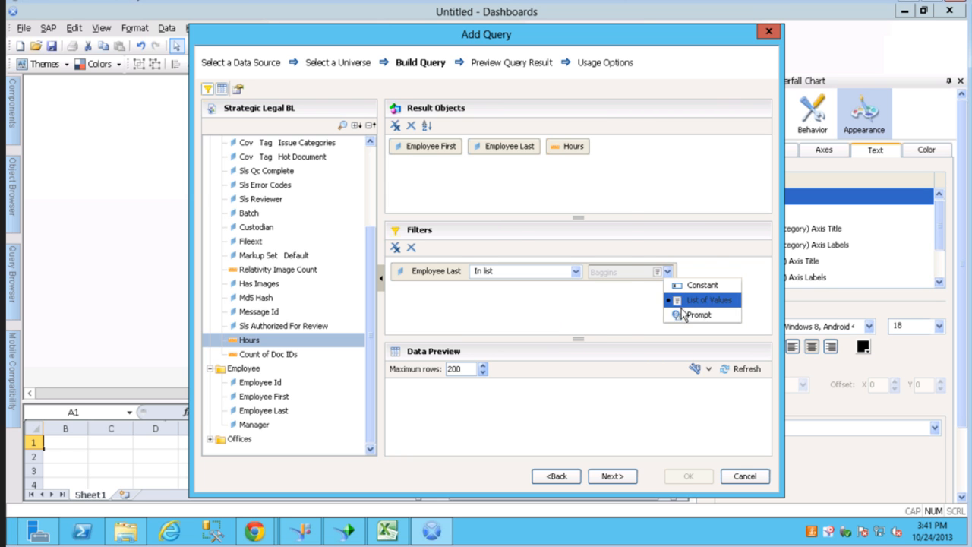
click(682, 315)
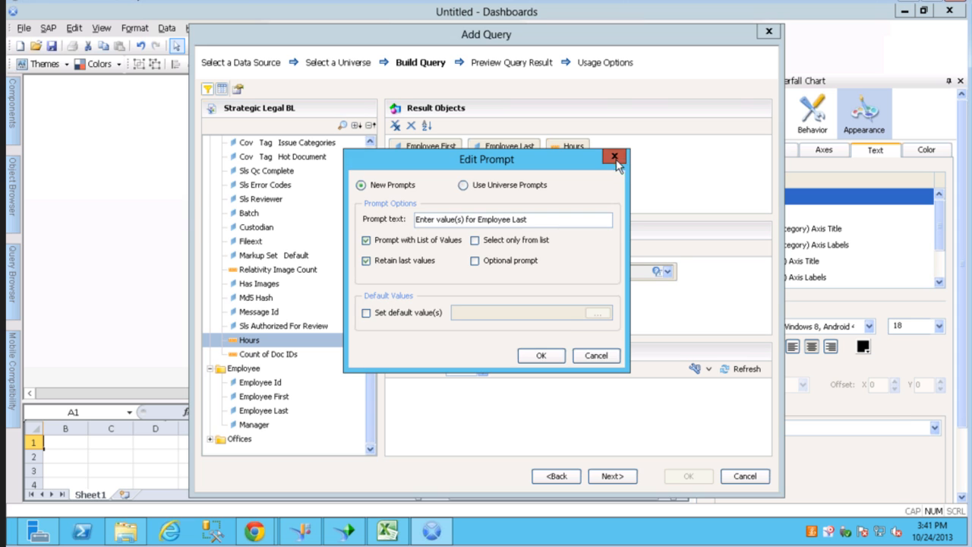
click(616, 157)
Set the Employee Last filter to a list of values and add two more employees' last names to the selection.
click(669, 271)
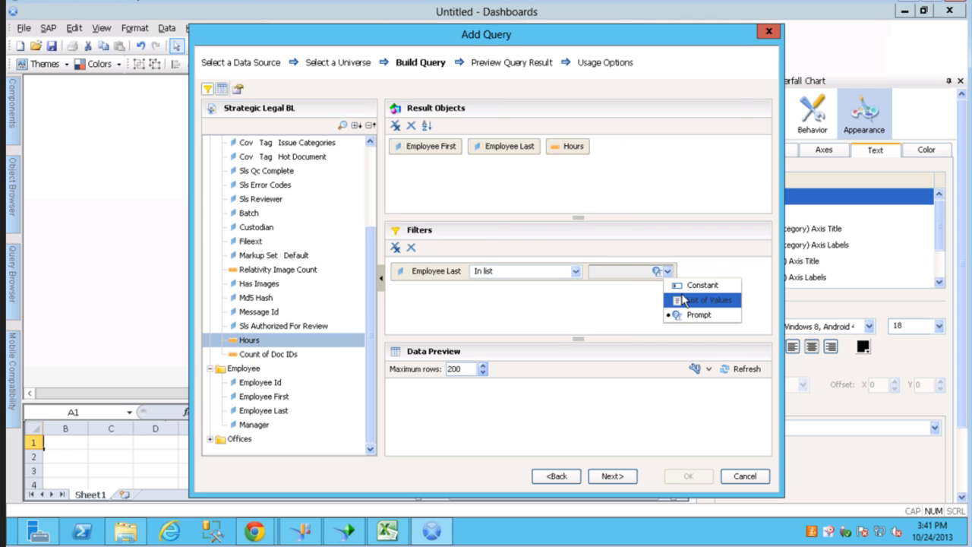
click(687, 299)
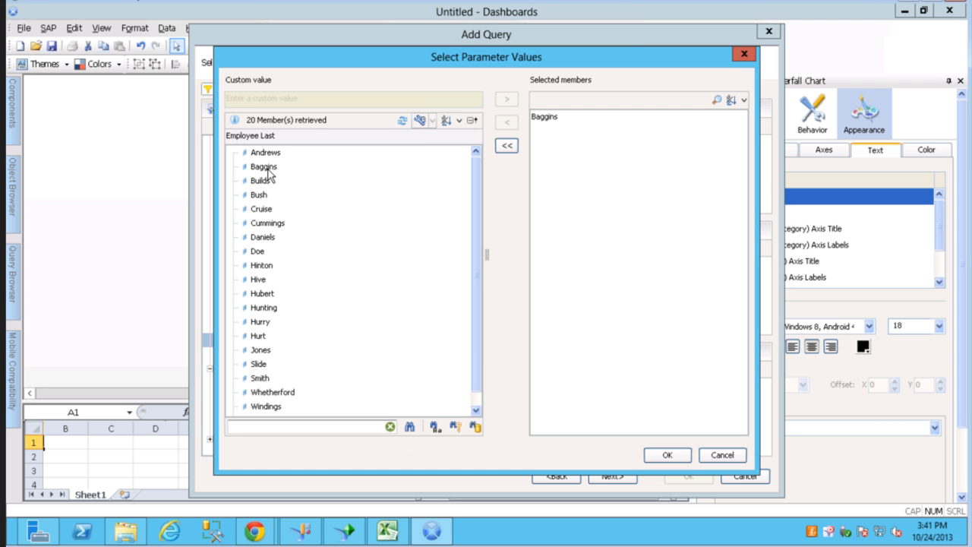
click(268, 168)
double_click(263, 210)
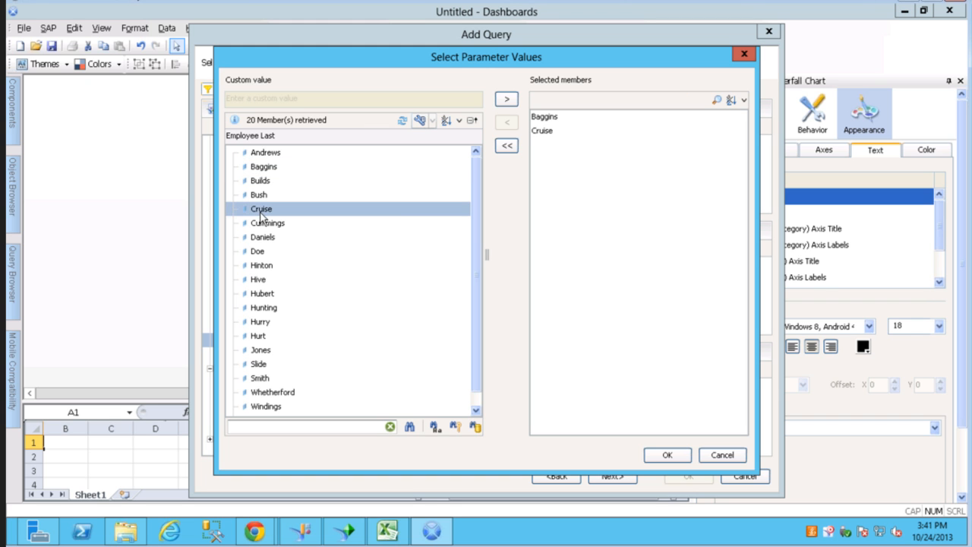
double_click(263, 294)
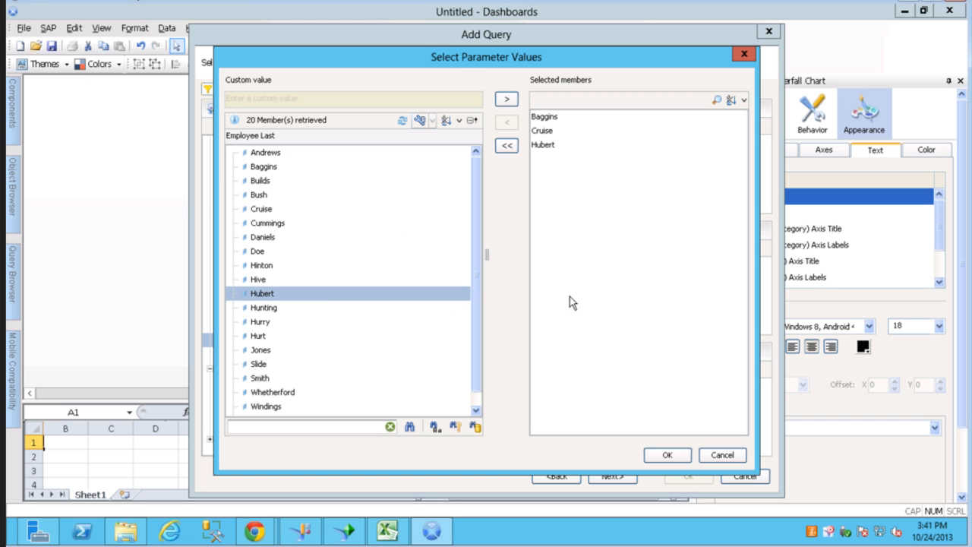
click(667, 455)
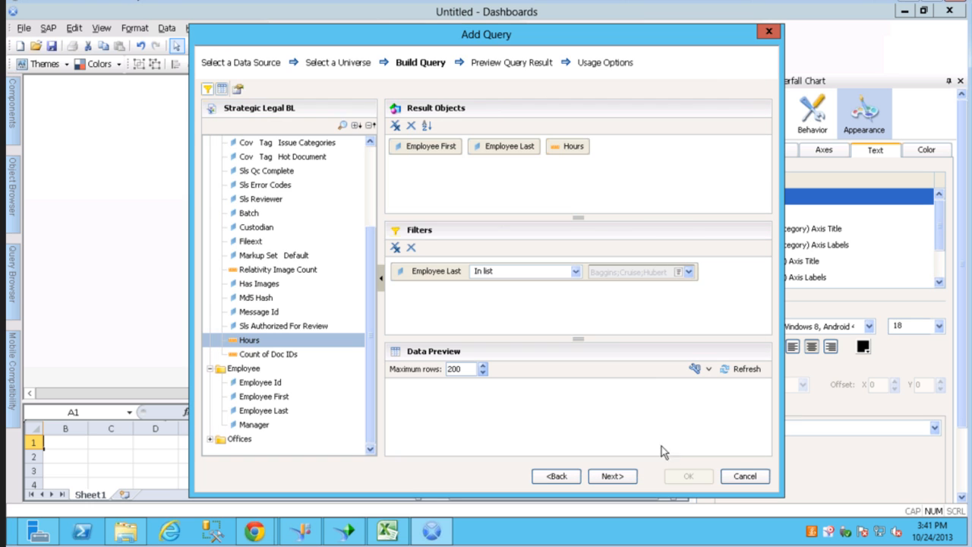
Refresh the query's data preview and finish the query with the default usage options.
click(748, 370)
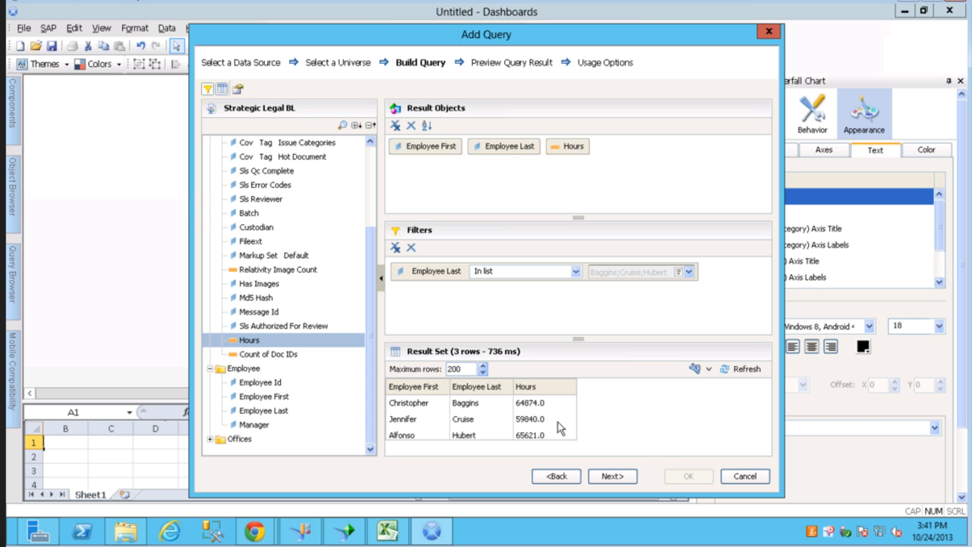
click(614, 482)
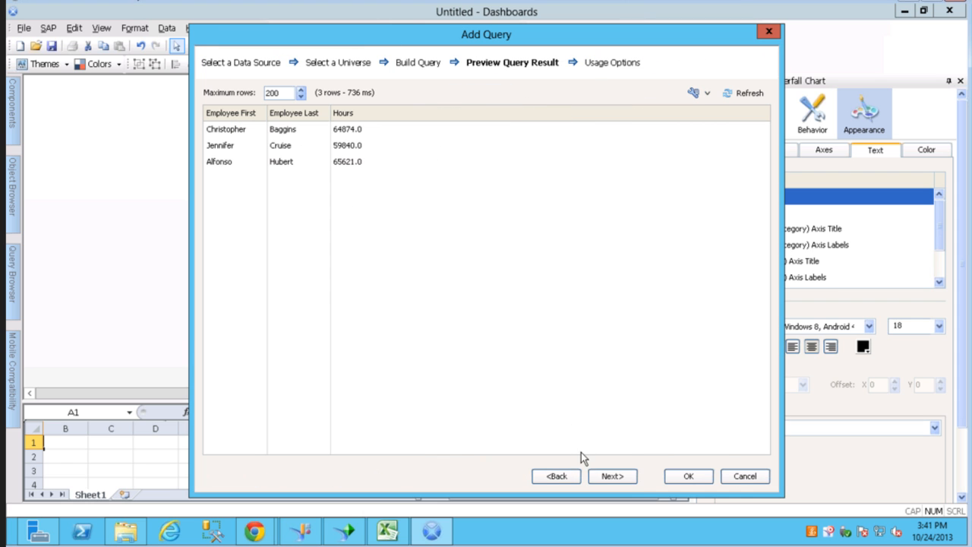
click(609, 480)
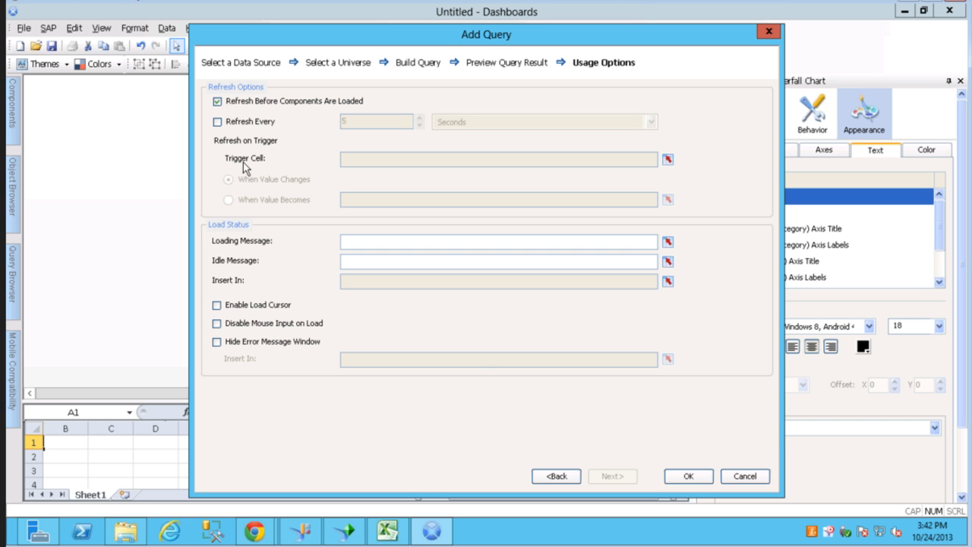
click(687, 476)
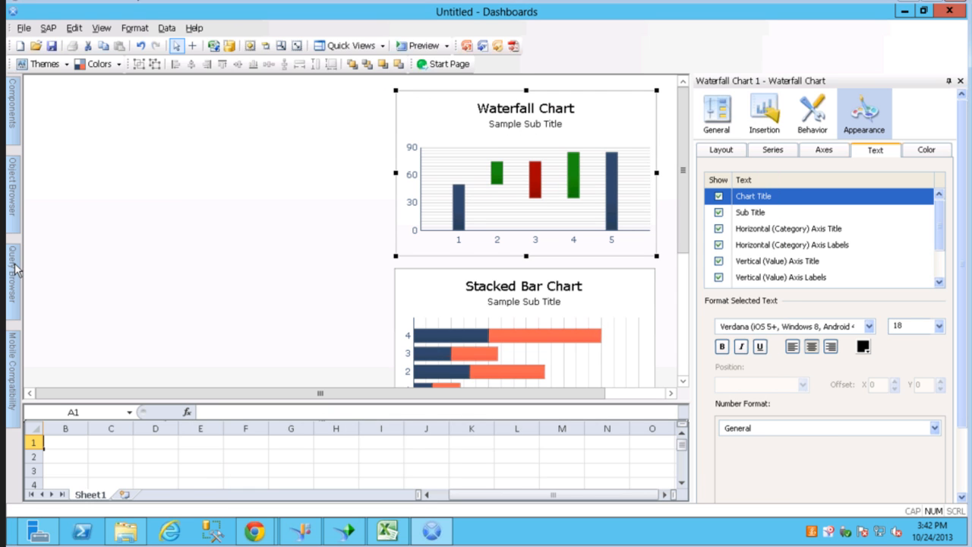
Examine the new query's result objects, filters and spreadsheet insertion option, and check the dashboard's mobile compatibility report.
mouse_move(12, 270)
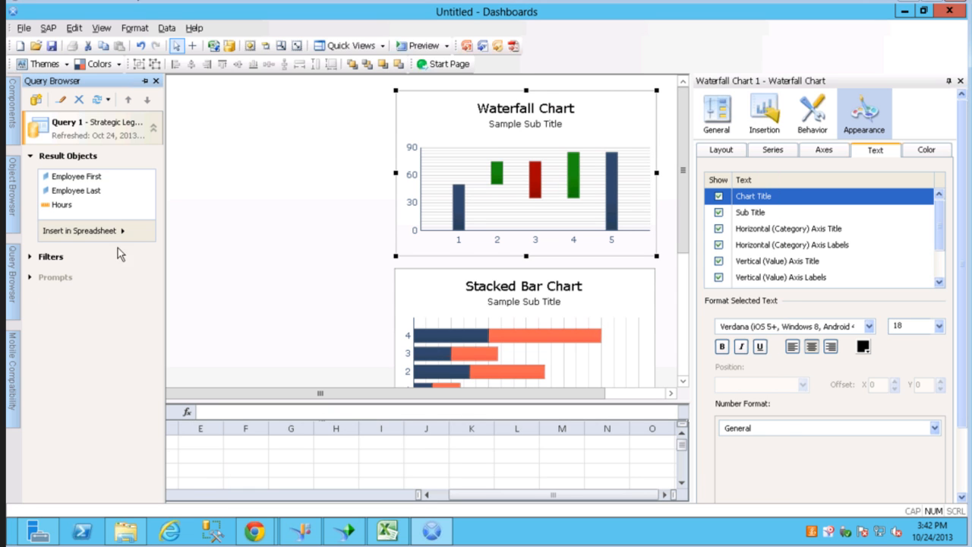
click(30, 258)
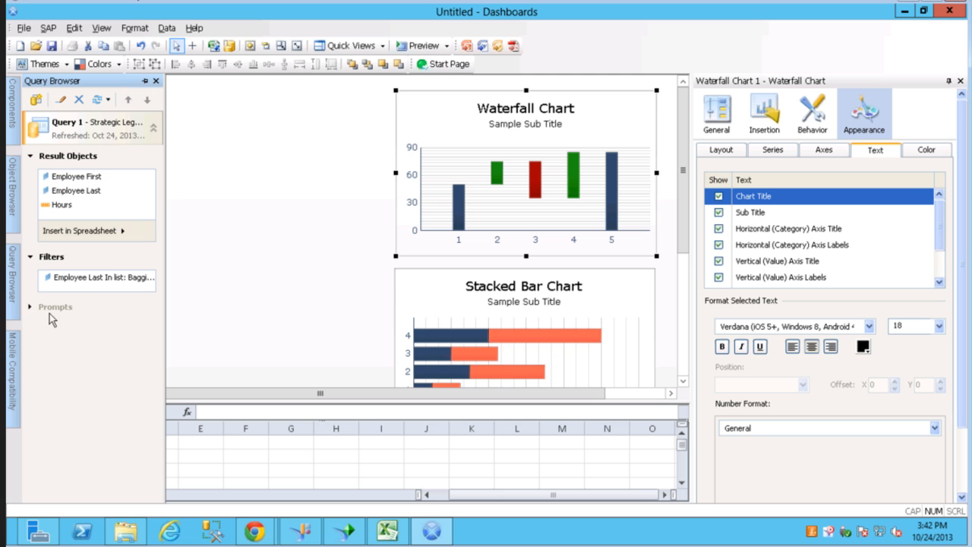
click(97, 238)
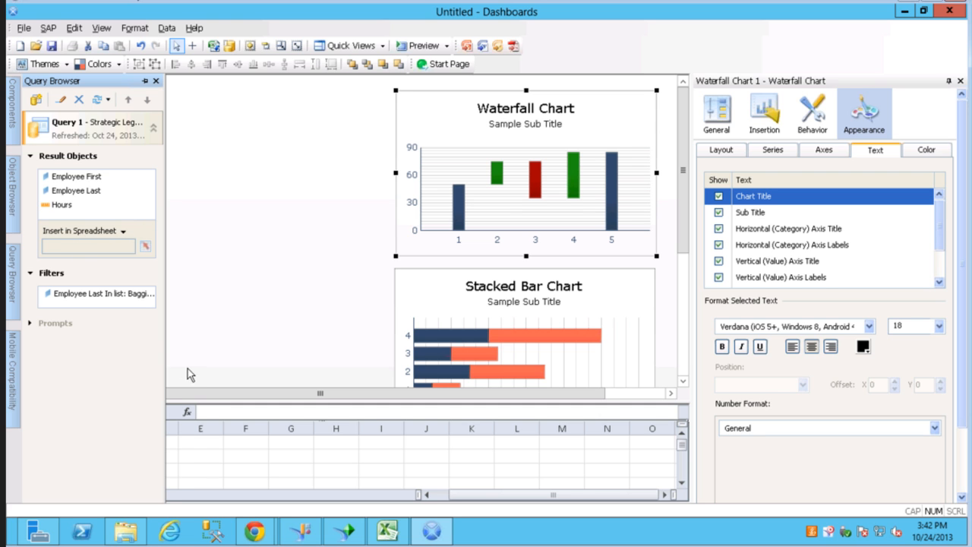
click(202, 442)
mouse_move(20, 280)
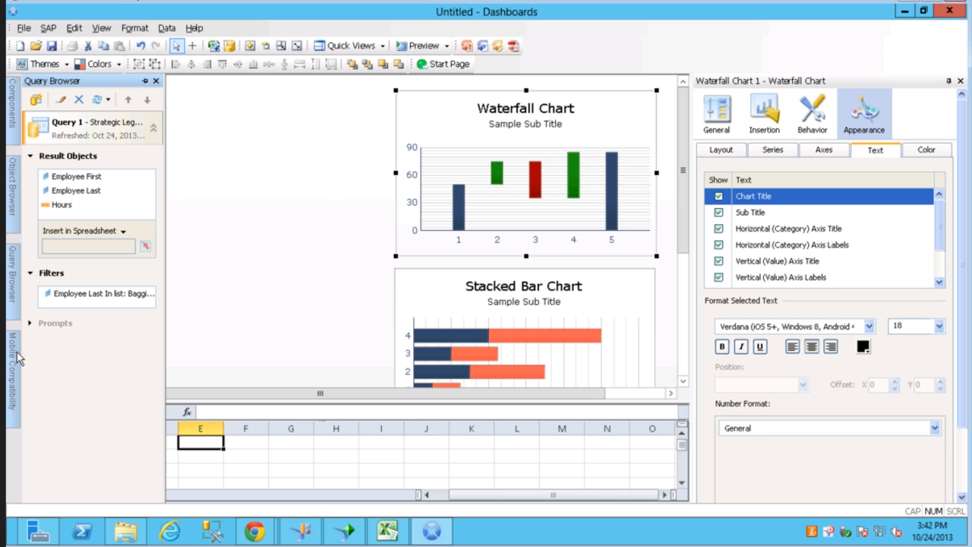
mouse_move(16, 359)
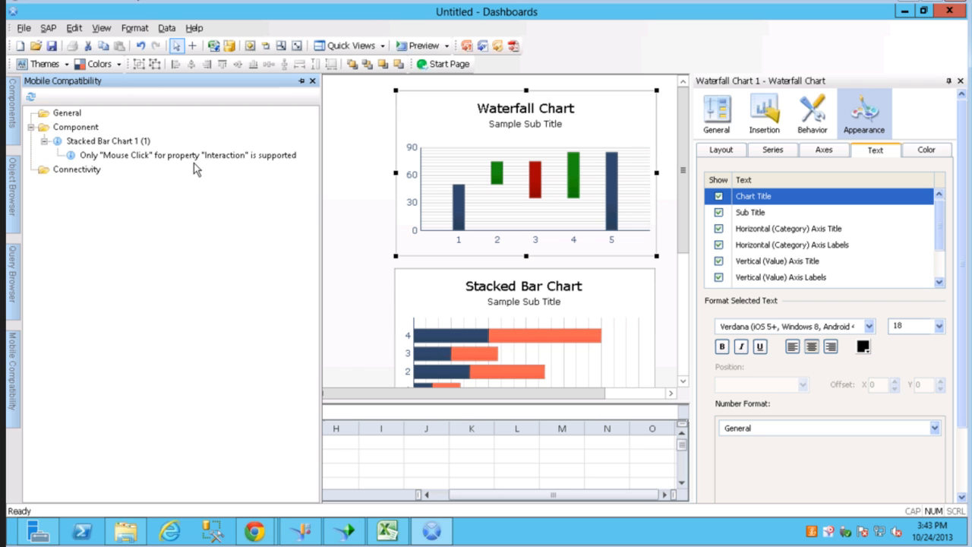
Add a Horizontal Bullet Chart to the canvas beside the Waterfall Chart.
click(17, 122)
drag(154, 155, 152, 167)
drag(68, 202, 180, 95)
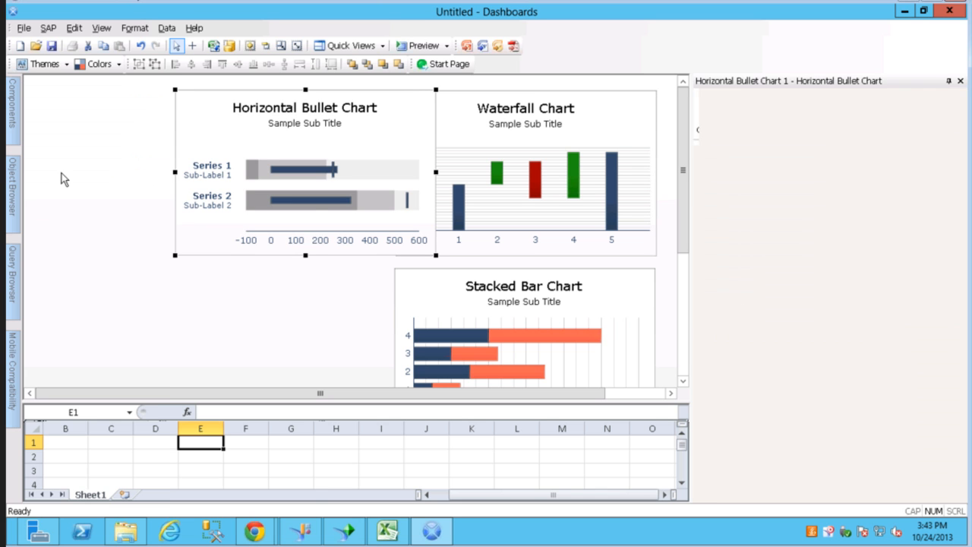
Refresh the mobile compatibility report and examine its entries for unsupported components and Stacked Bar Chart 1.
click(13, 357)
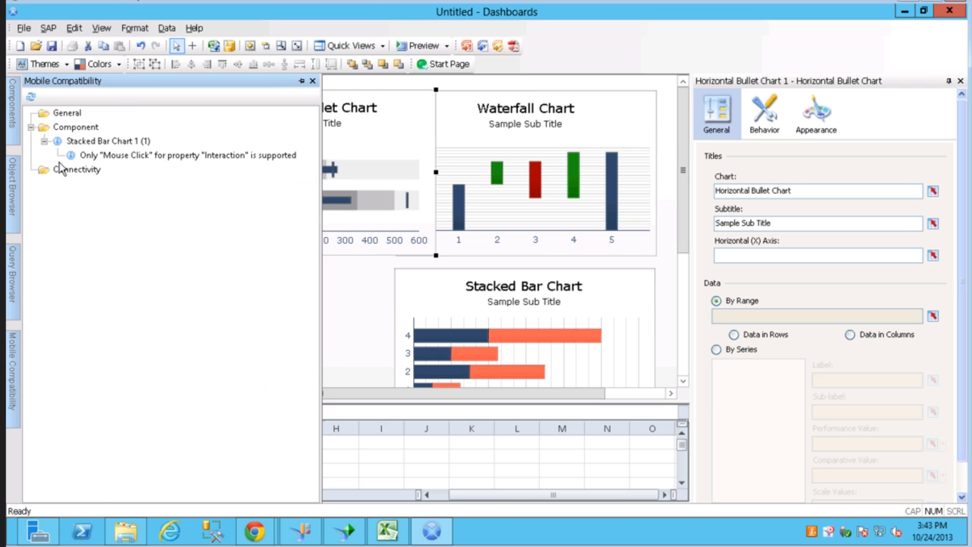
click(31, 100)
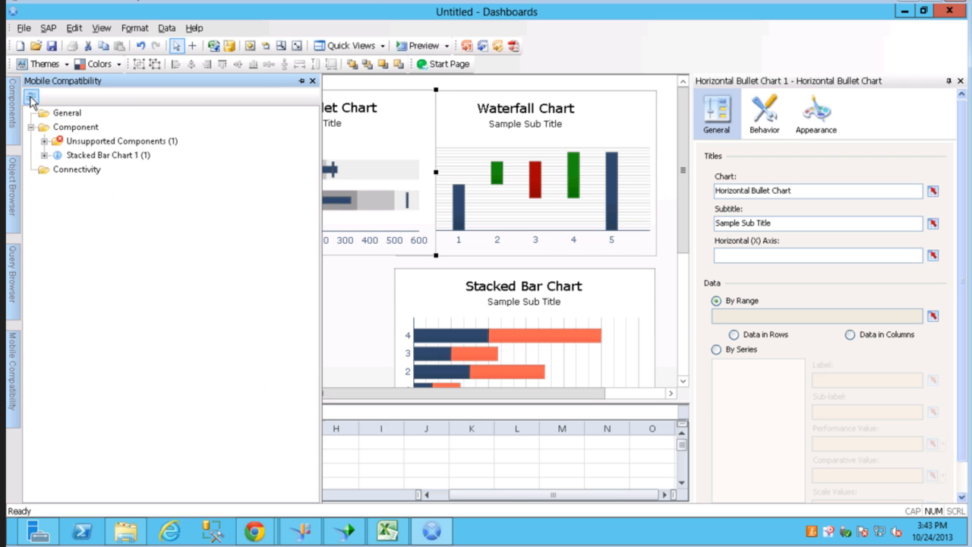
click(44, 155)
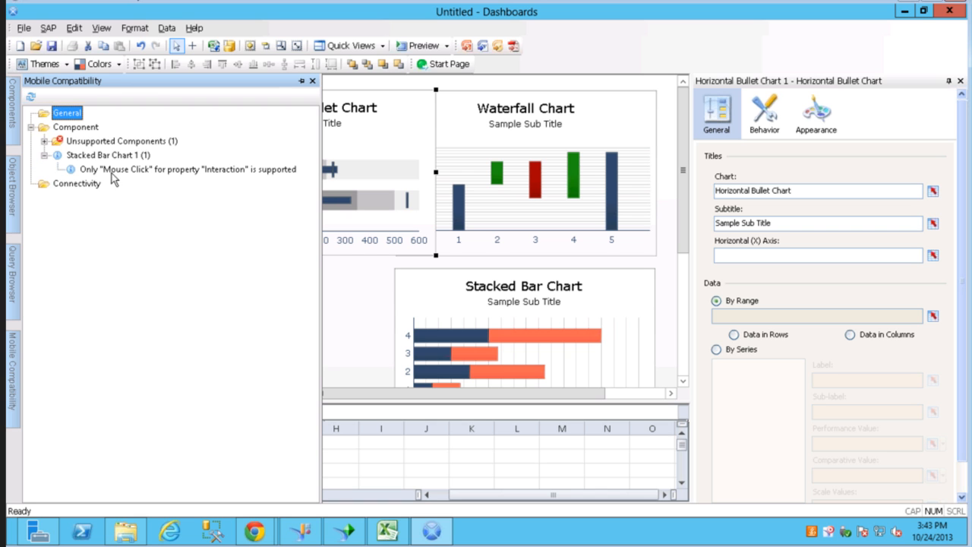
click(44, 142)
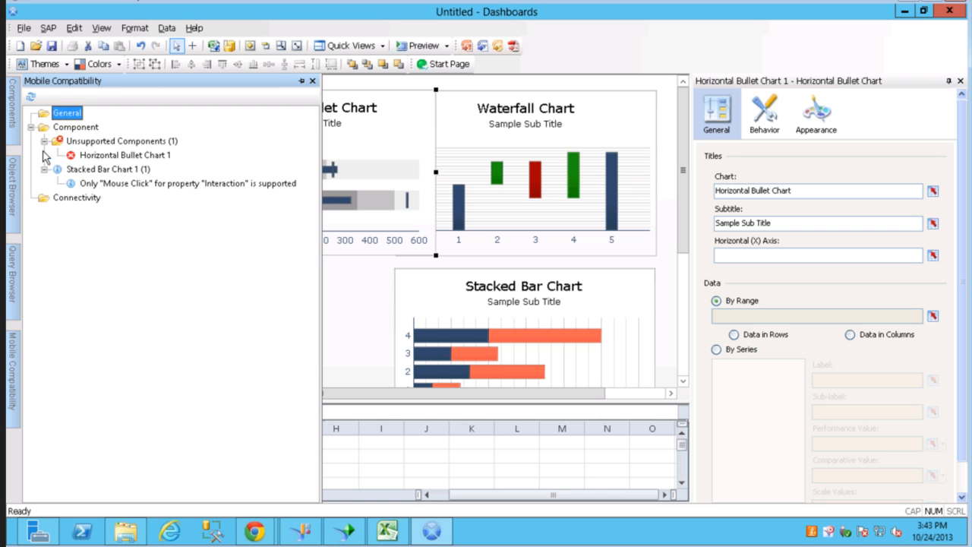
click(96, 157)
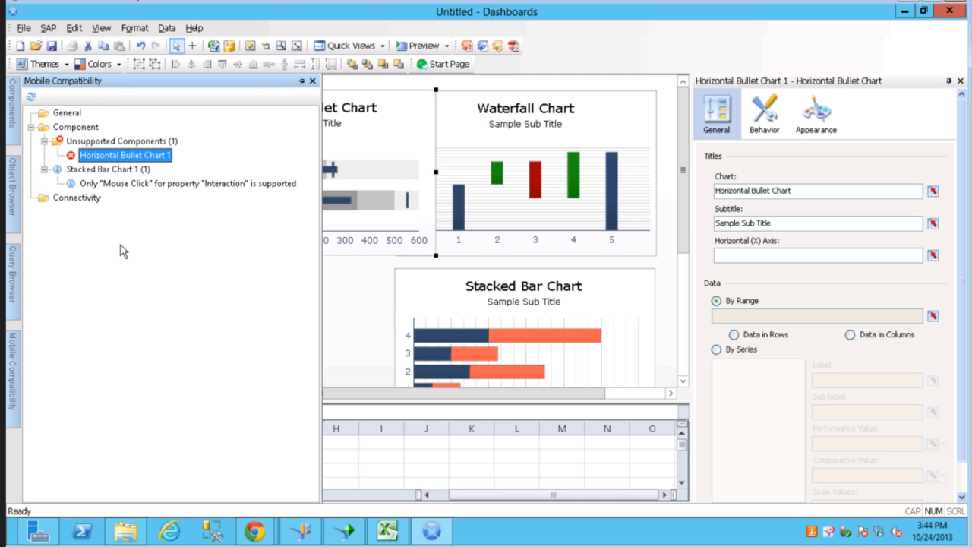
Review the Save To Platform As options for mobile, desktop and combined dashboard objects without saving.
click(24, 29)
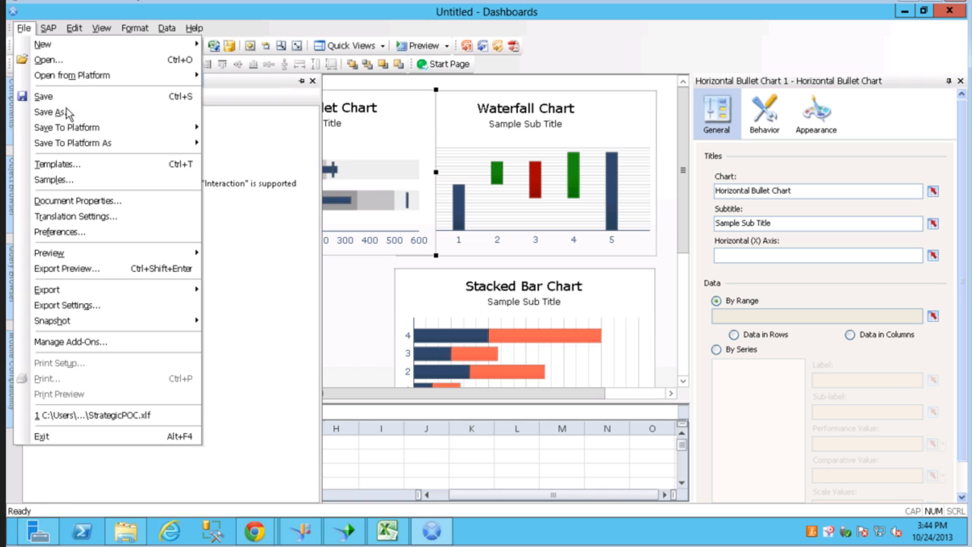
mouse_move(101, 145)
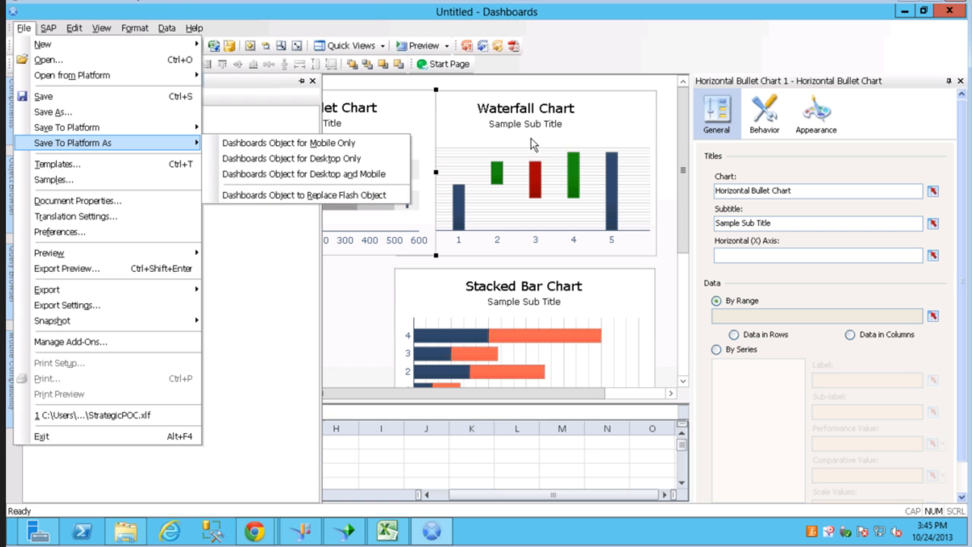
click(364, 323)
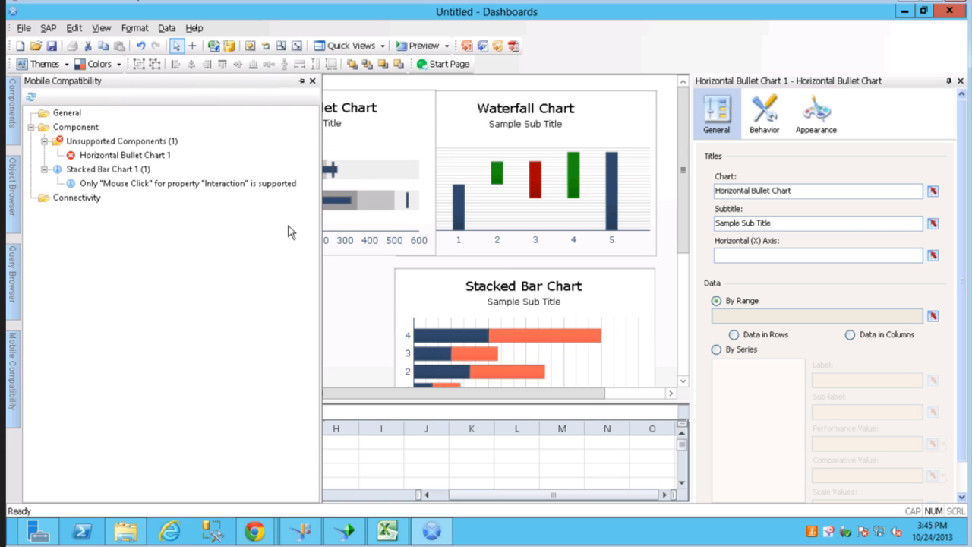
Browse the component library's categories from Containers through Maps, Art and Backgrounds, and Web Connectivity to Universe Connectivity.
click(12, 186)
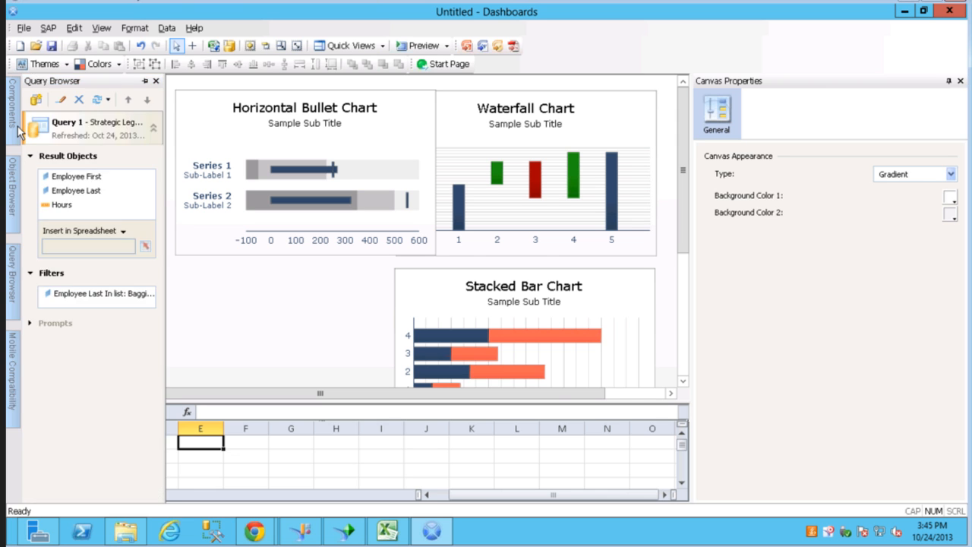
mouse_move(17, 126)
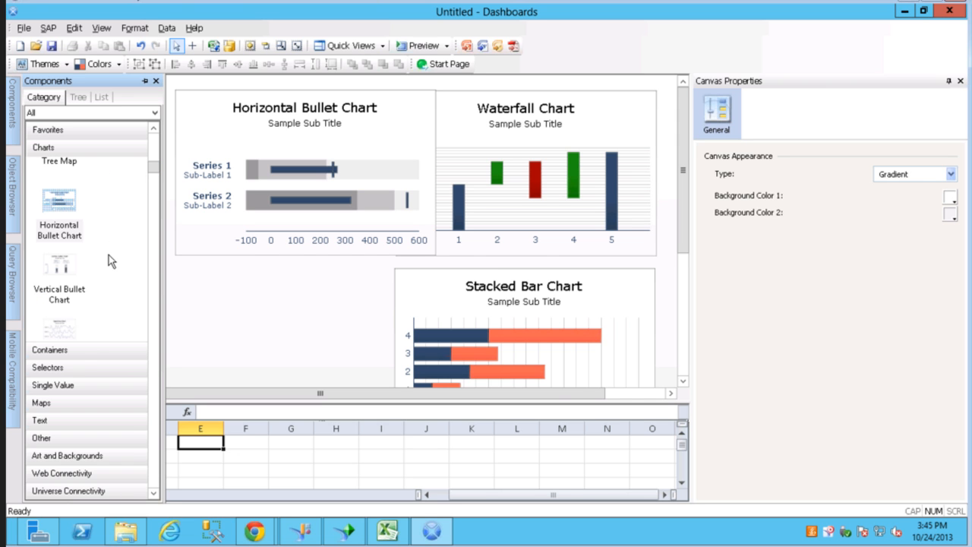
click(81, 354)
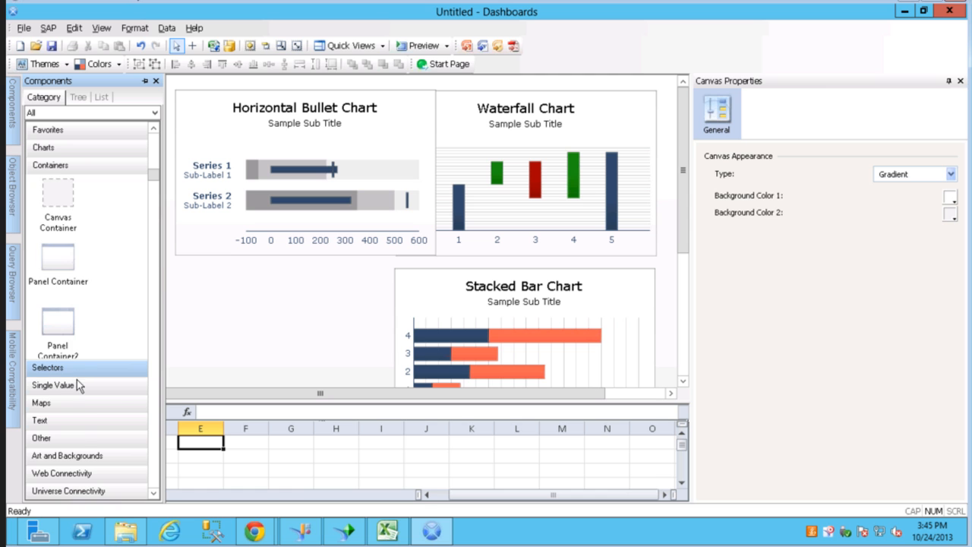
click(76, 380)
click(78, 402)
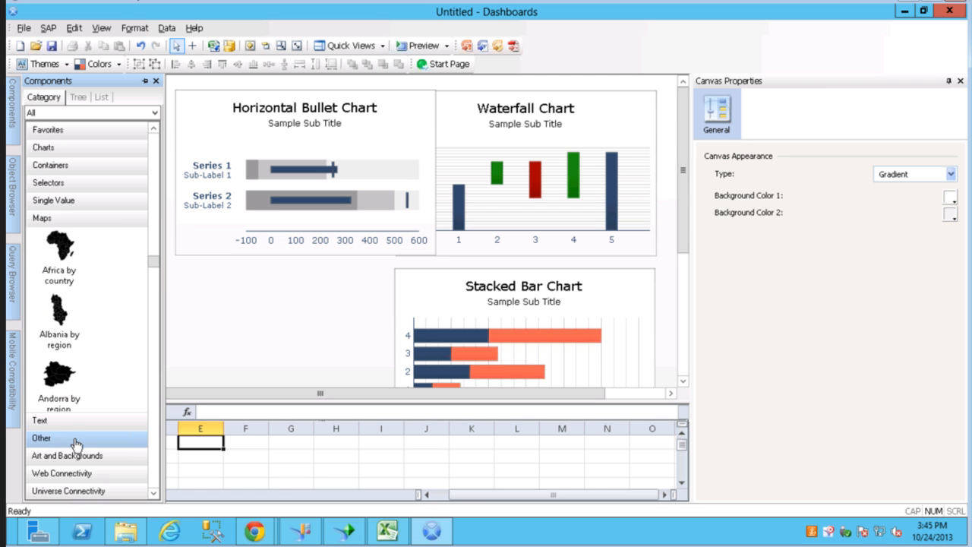
click(77, 440)
click(76, 458)
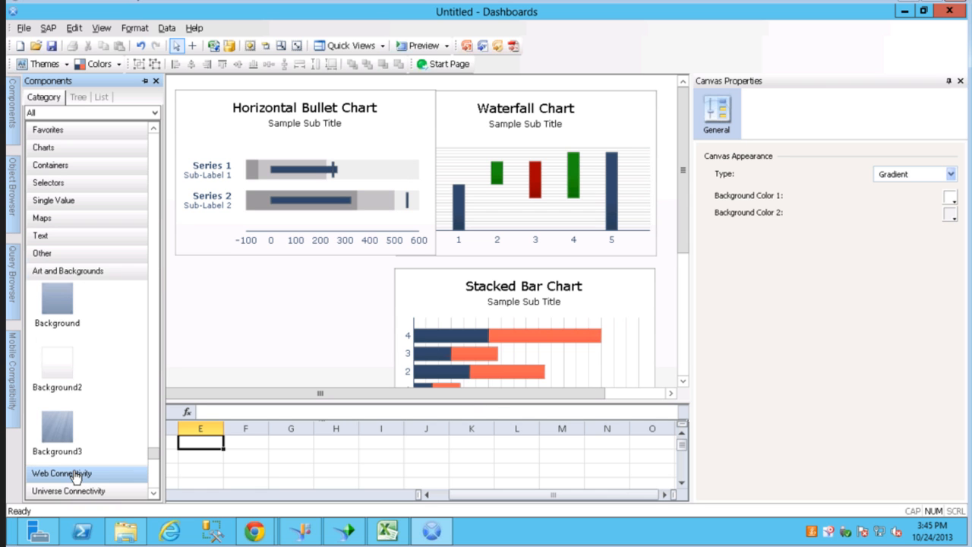
click(75, 473)
click(111, 491)
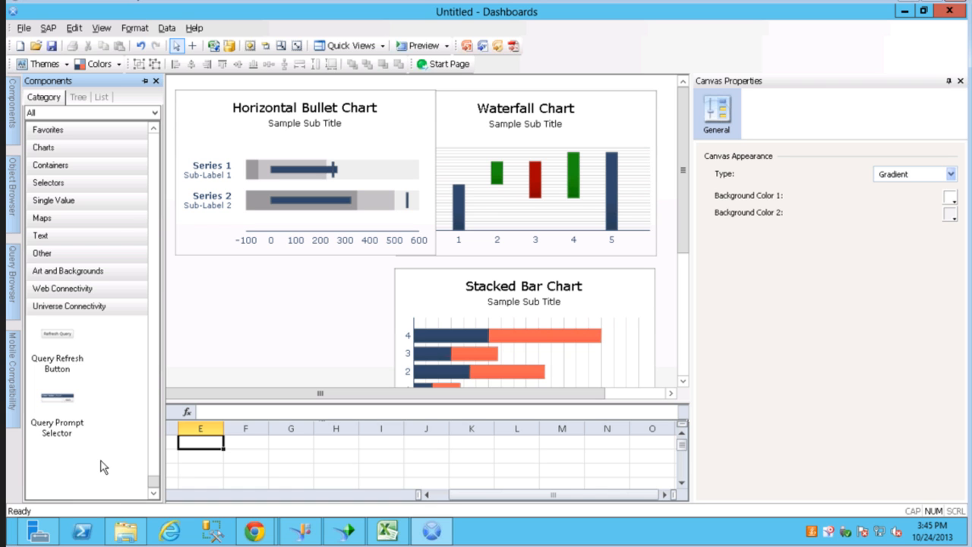
Look through the Web Connectivity components and bring the mobile compatibility report back into view.
click(97, 289)
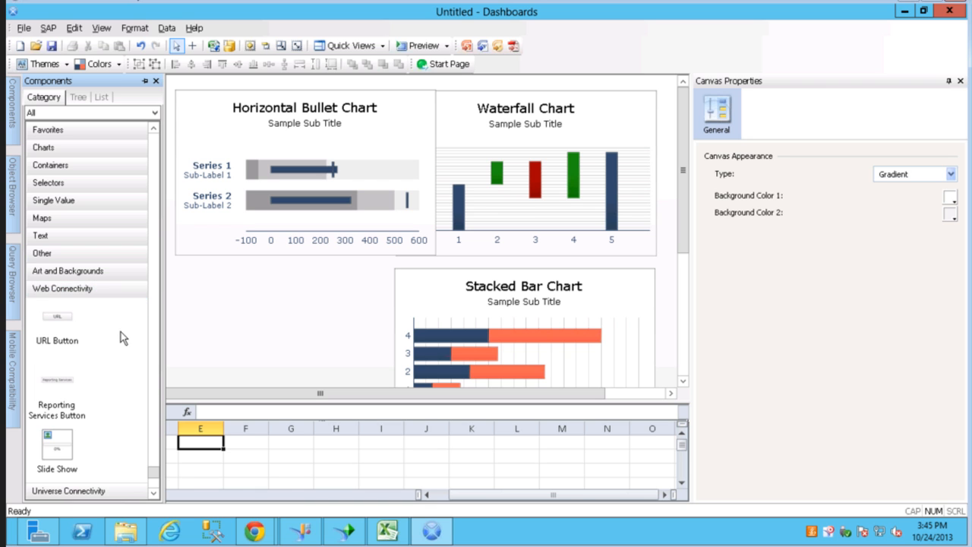
click(154, 493)
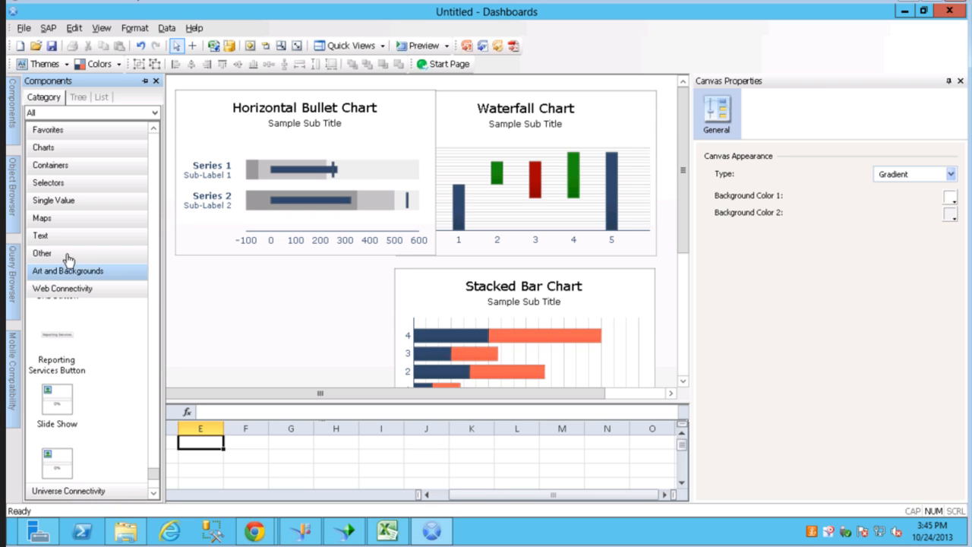
scroll(142, 452, down, 2)
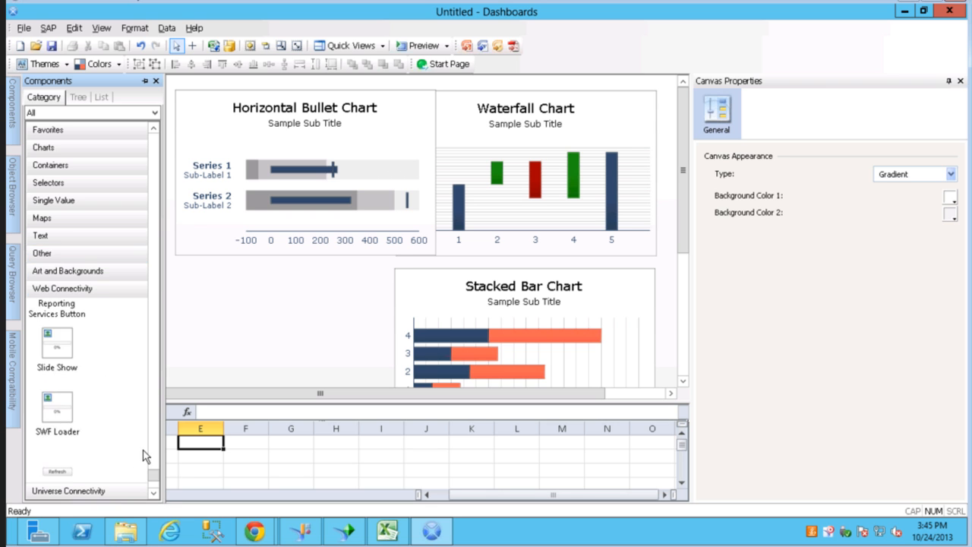
click(154, 495)
scroll(154, 495, down, 4)
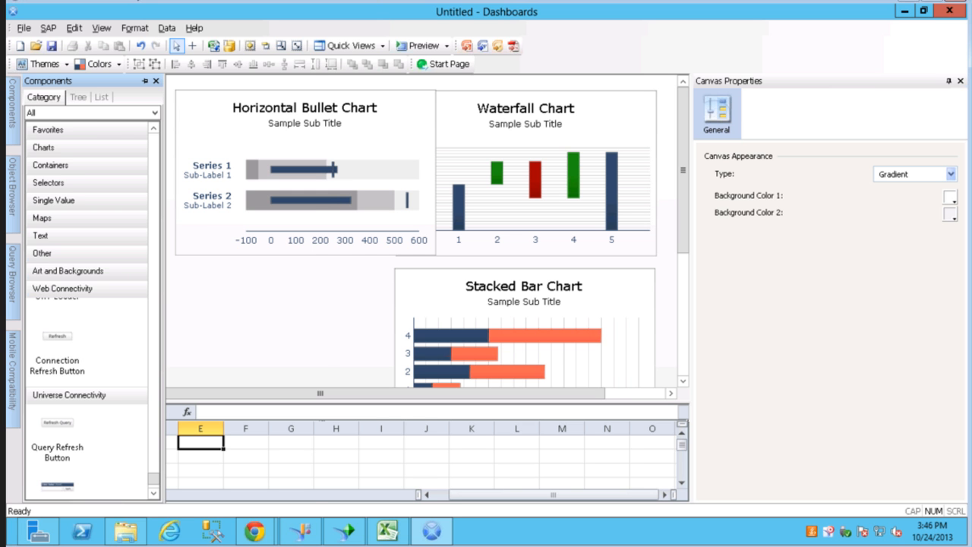
mouse_move(12, 365)
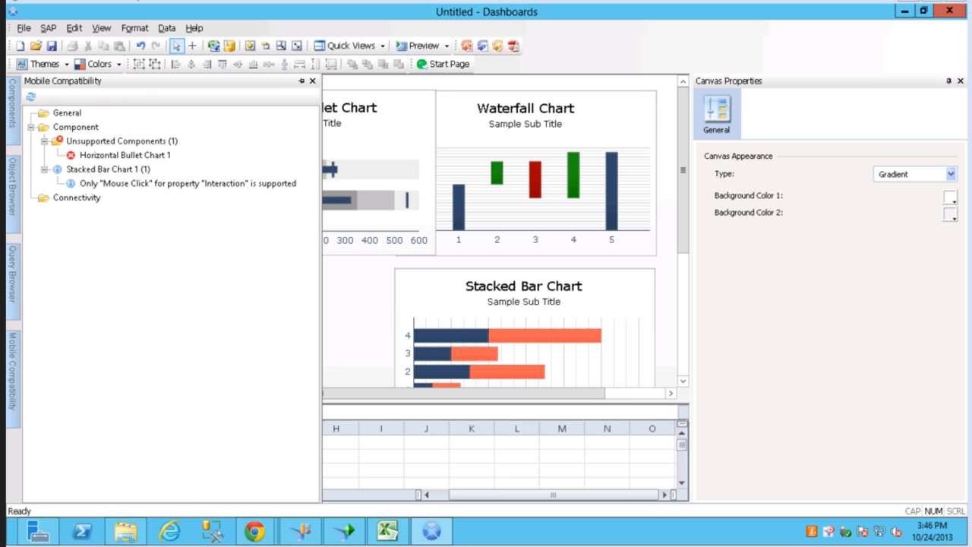